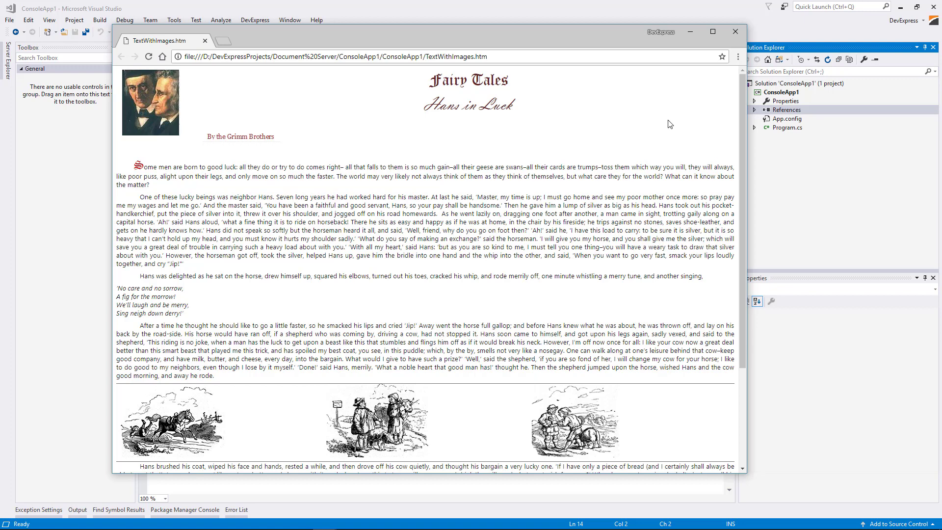
- Check the TextWithImages.htm file path in Chrome, then close the page
click(672, 57)
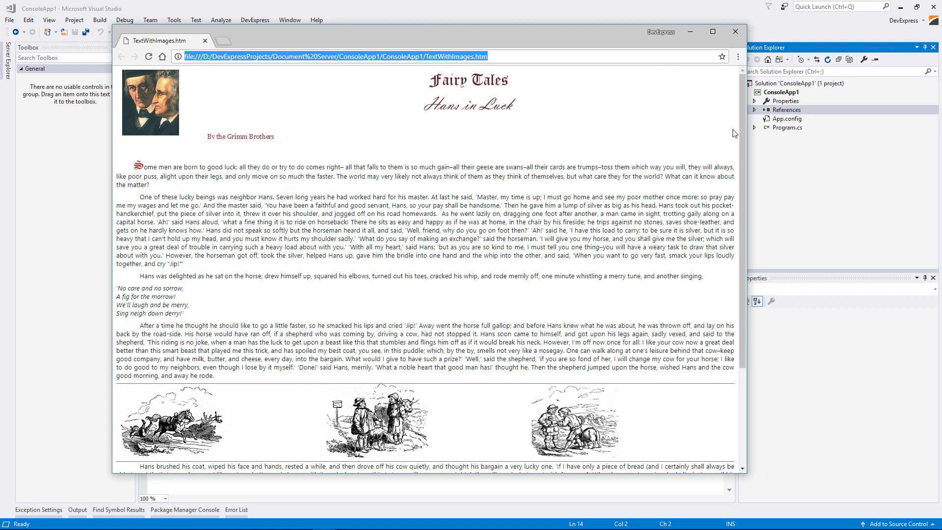
mouse_move(742, 133)
mouse_down()
mouse_move(758, 259)
mouse_move(727, 110)
mouse_up()
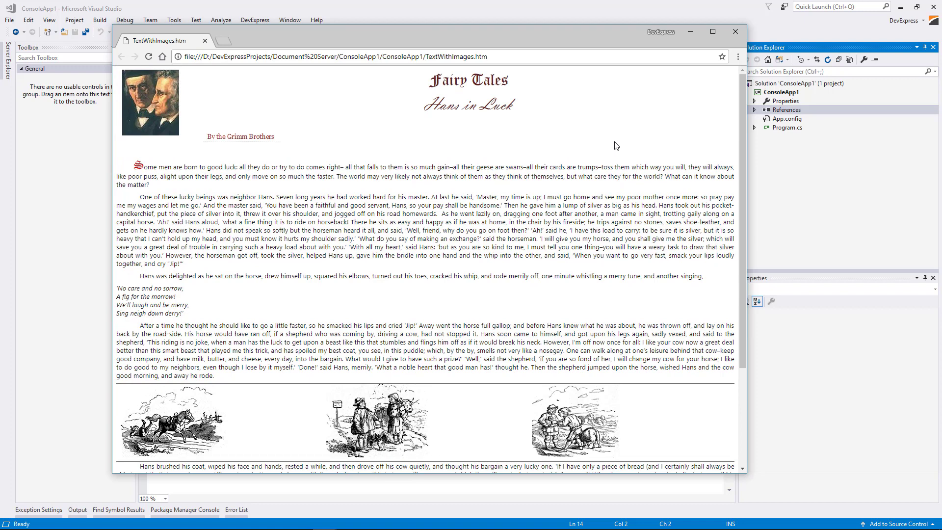
click(205, 41)
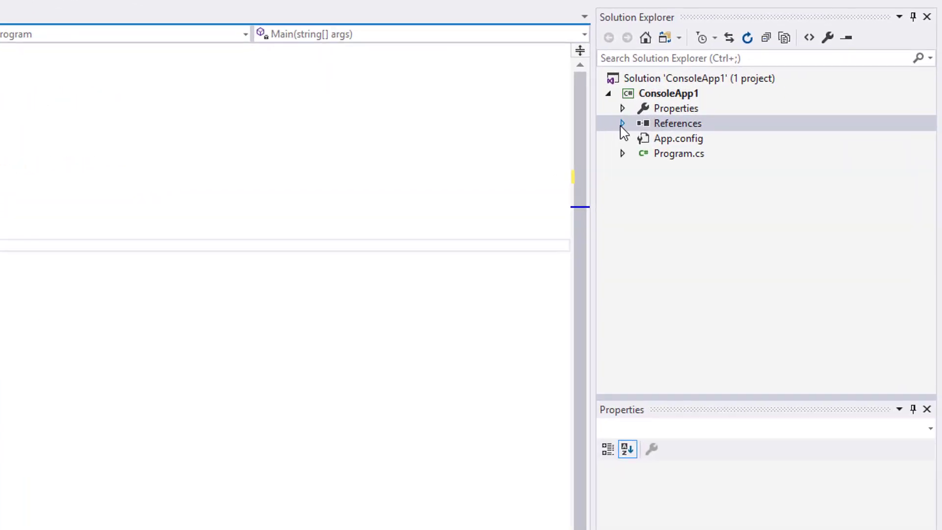
click(622, 123)
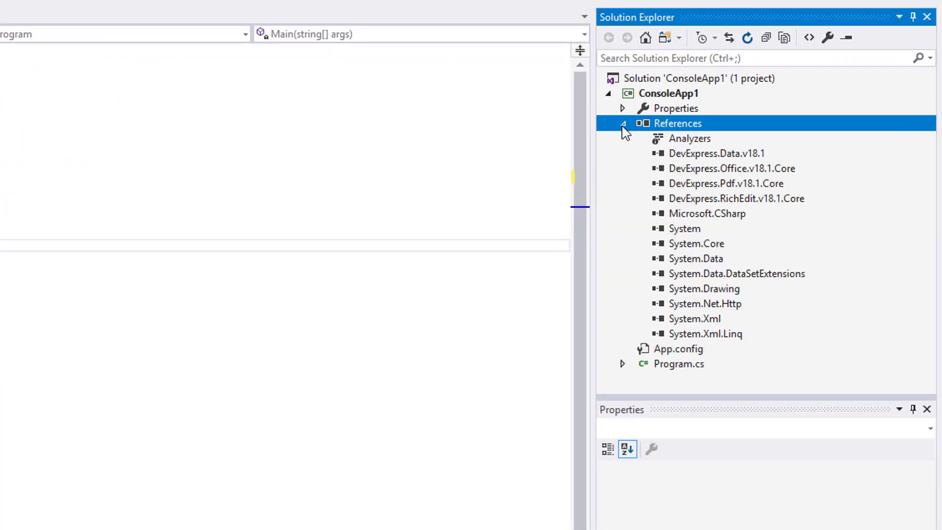
click(830, 154)
click(837, 171)
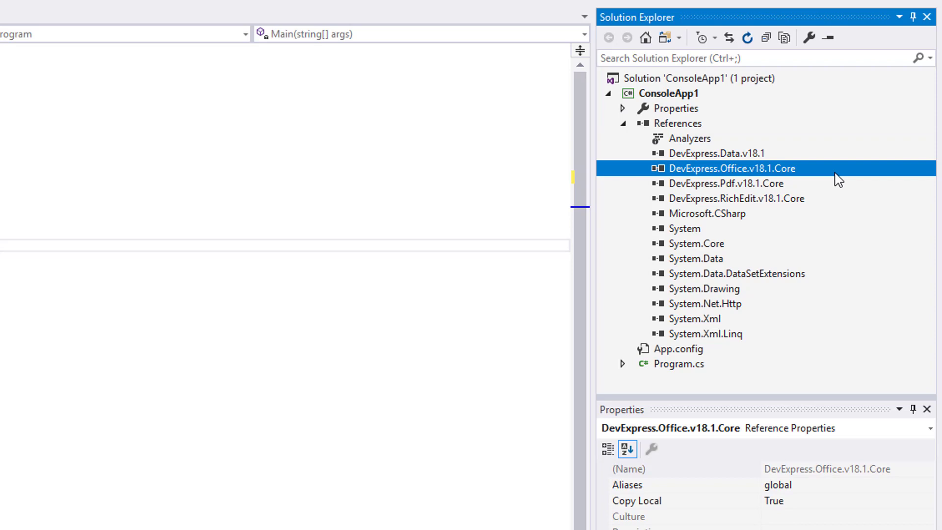
click(845, 200)
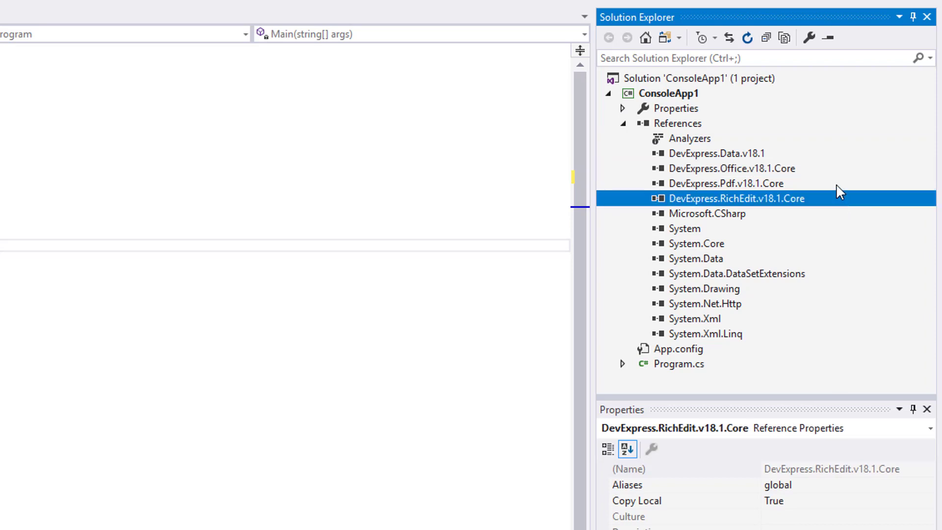
click(837, 184)
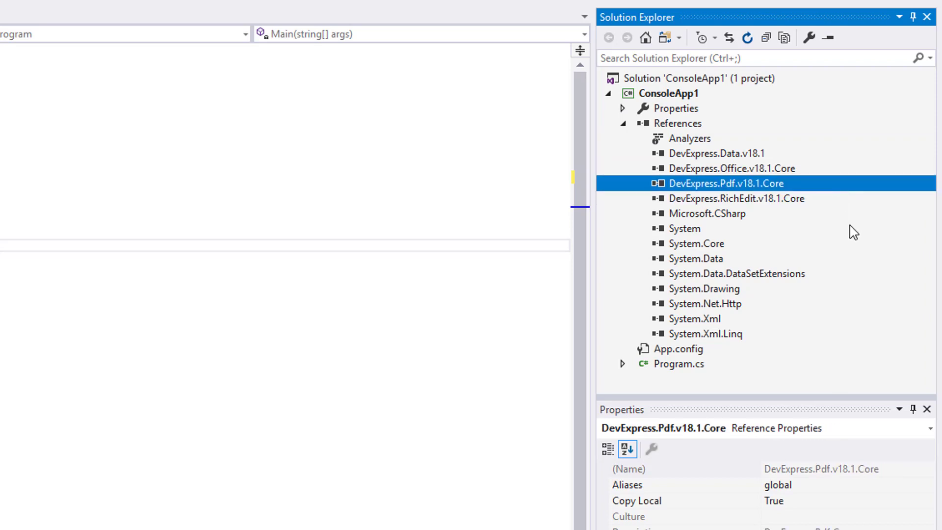
click(623, 122)
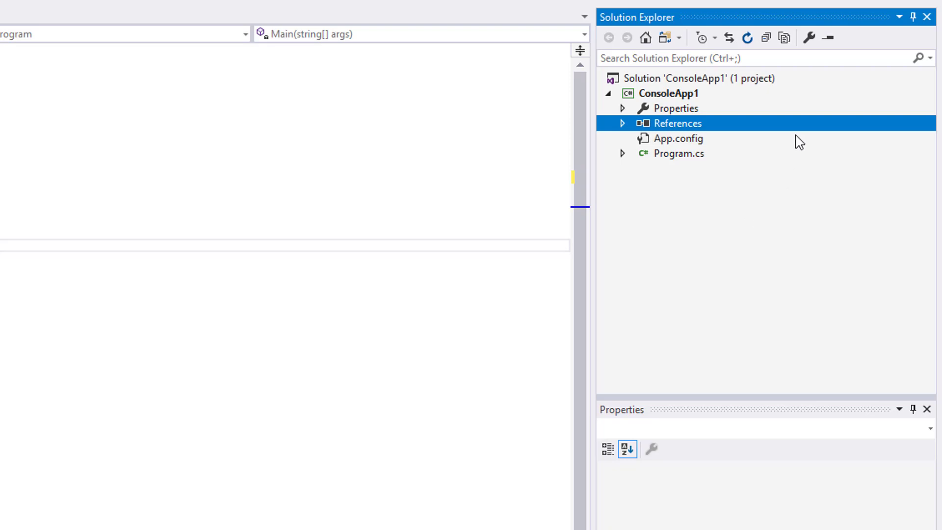
- Show all files and include TextWithImages.htm and the TextWithImages_files folder in the project
click(785, 38)
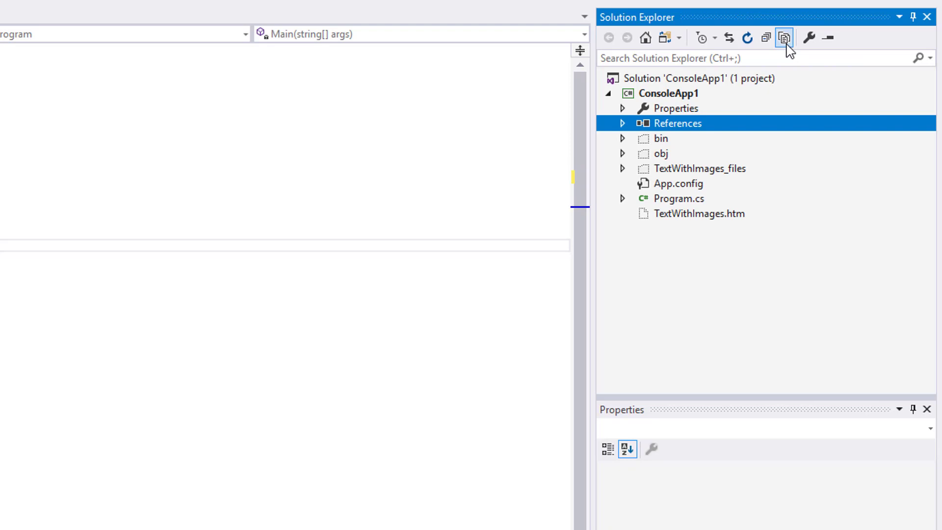
click(748, 169)
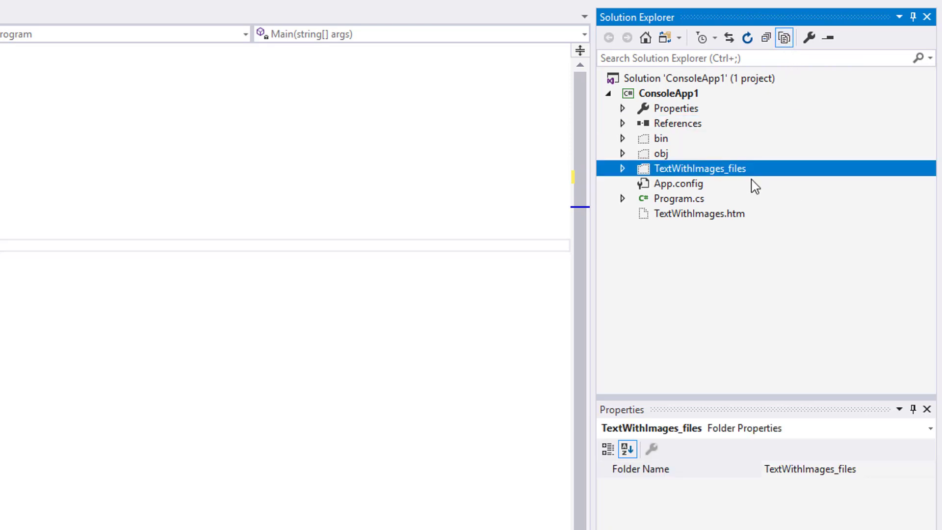
ctrl+click(750, 215)
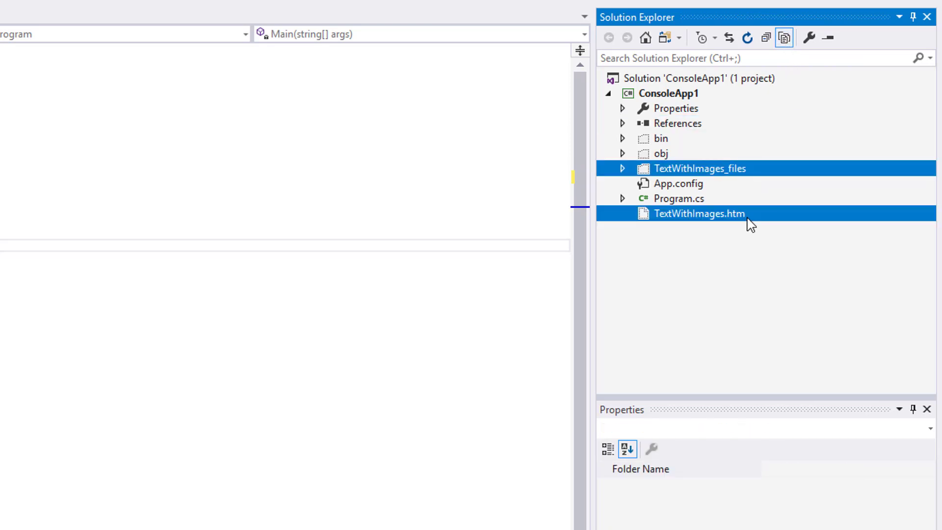
right_click(749, 221)
click(658, 235)
- Set Copy to Output Directory to 'Copy always' for TextWithImages.htm and all files in its folder
click(727, 184)
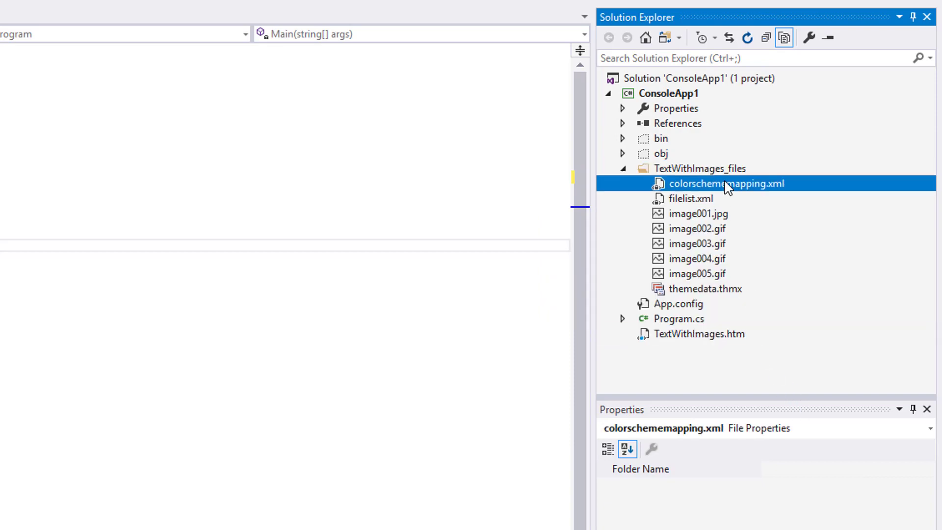
shift+click(750, 289)
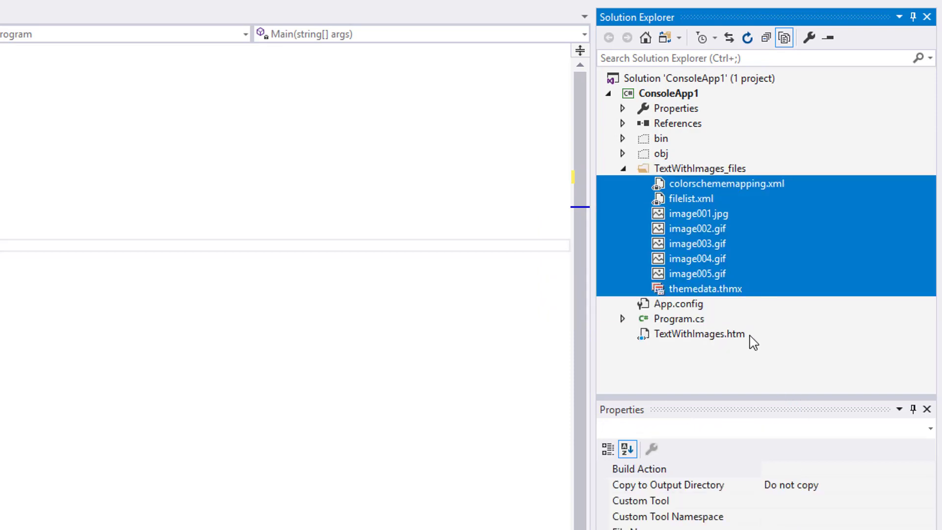
ctrl+click(743, 334)
click(860, 354)
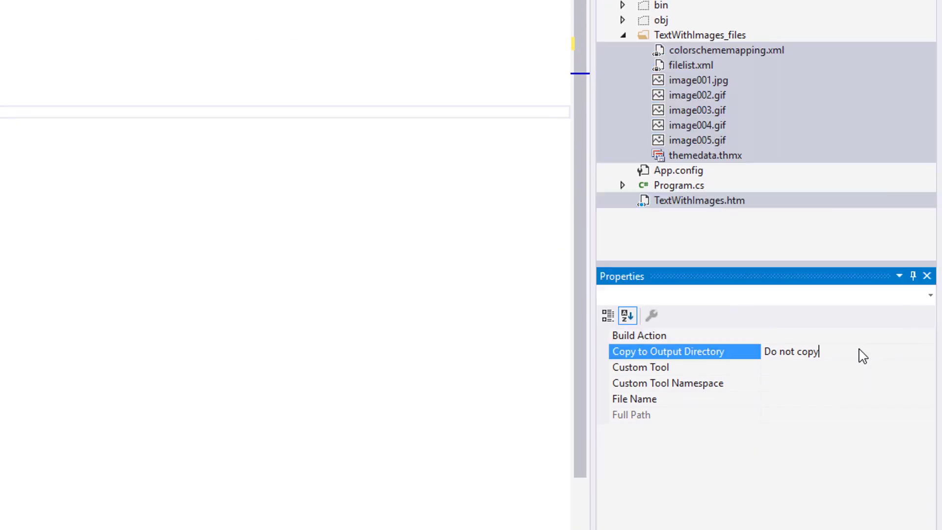
click(927, 354)
click(791, 382)
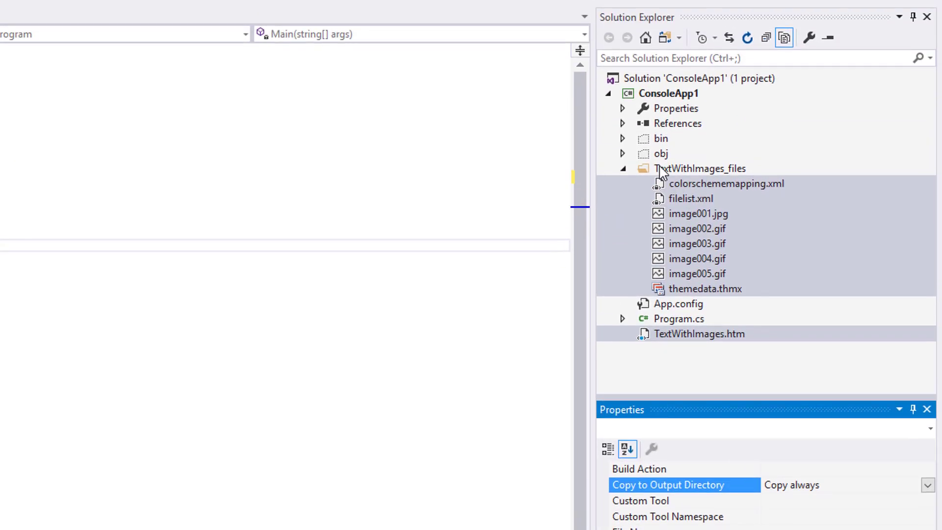
click(784, 38)
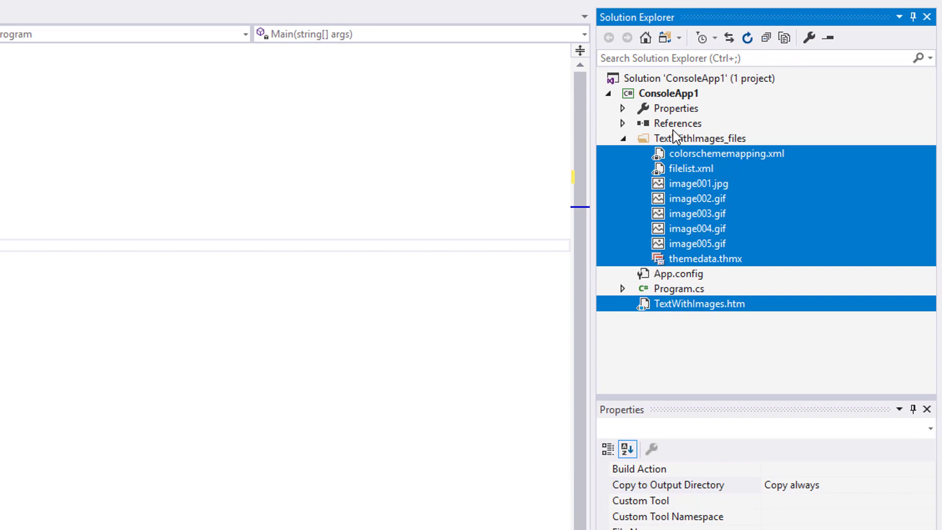
click(622, 139)
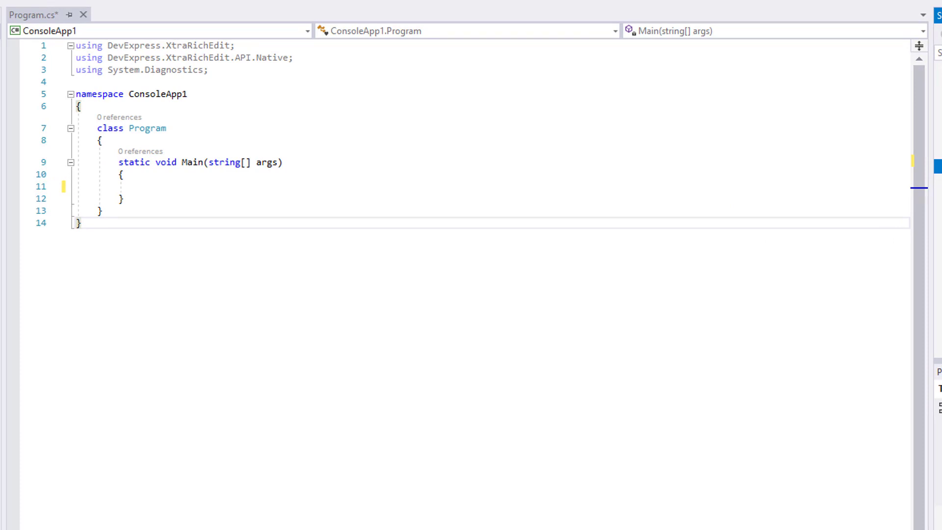
- Write Main to load TextWithImages.htm, save Result.docx as OpenXml, and open it with Process.Start
click(255, 192)
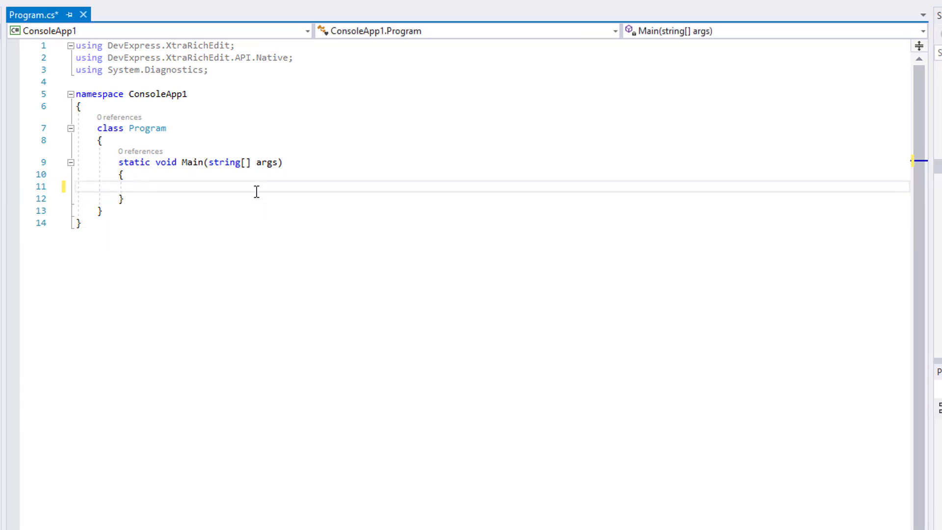
key(ctrl+v)
text(erver.LoadDocument("TextWithImages.htm");)
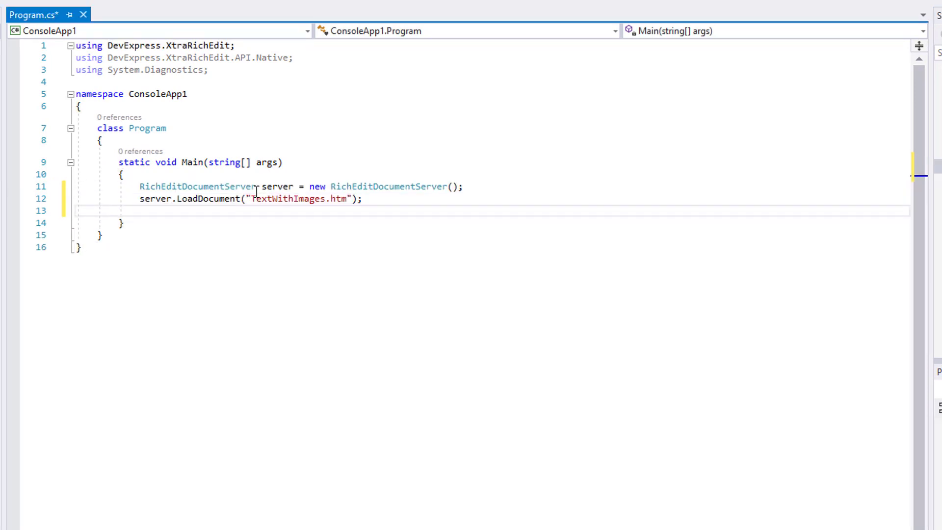
key(Return)
key(Return)
text(server)
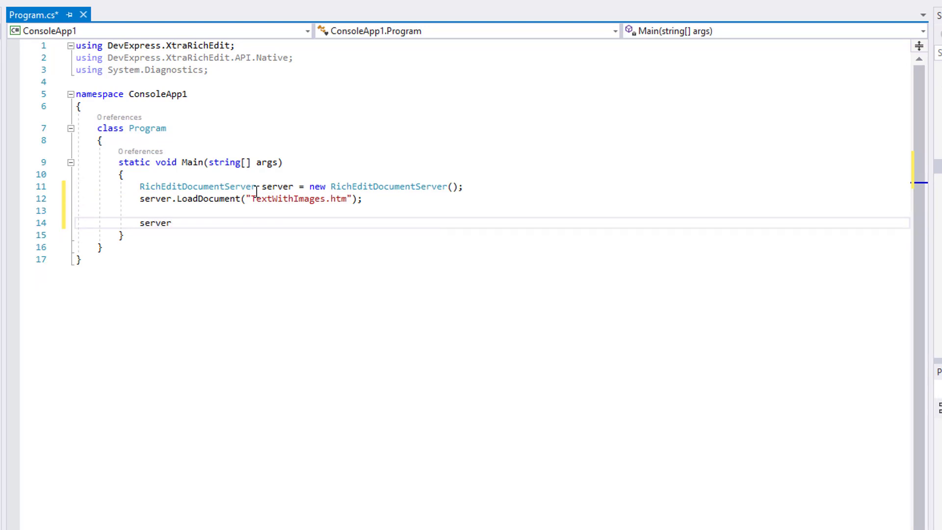
text(.SaveDocument("Result.docx", DocumentFormat.OpenXml);)
key(Return)
text(pro)
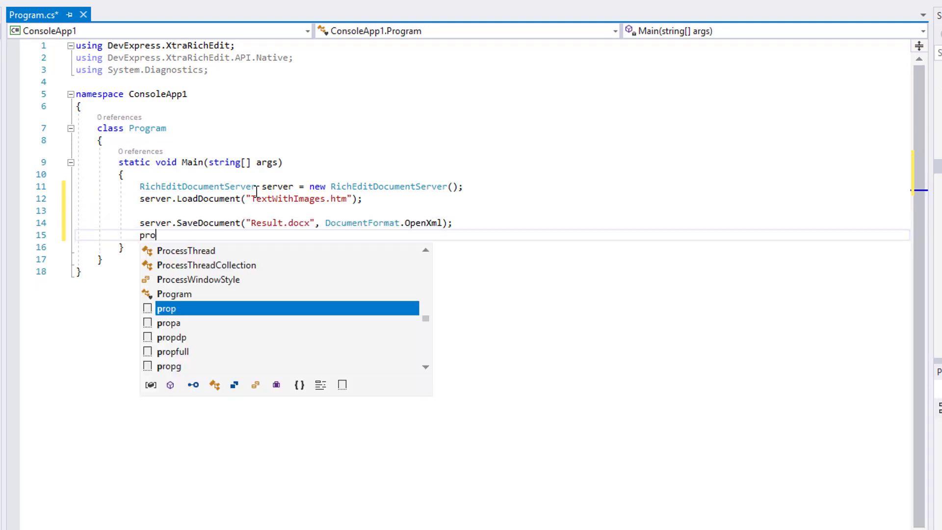
text(cess.s)
key(BackSpace)
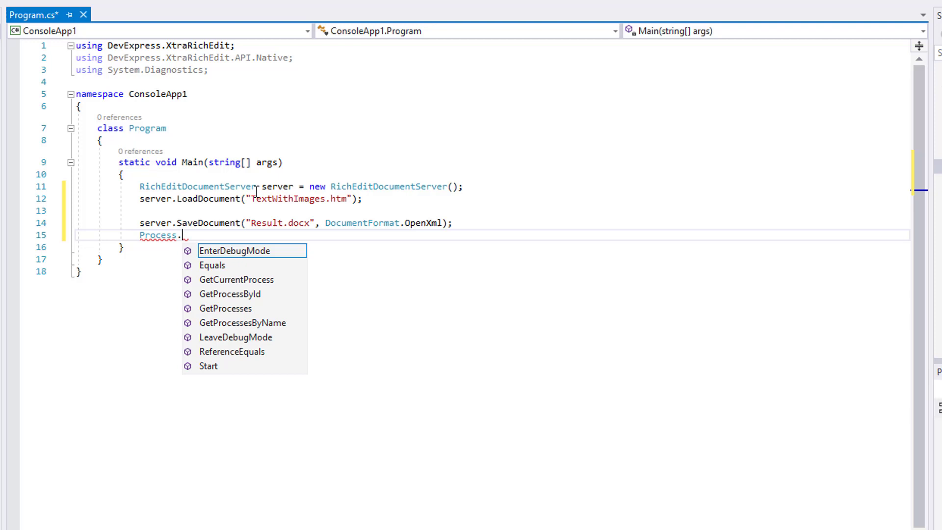
text(St)
key(Tab)
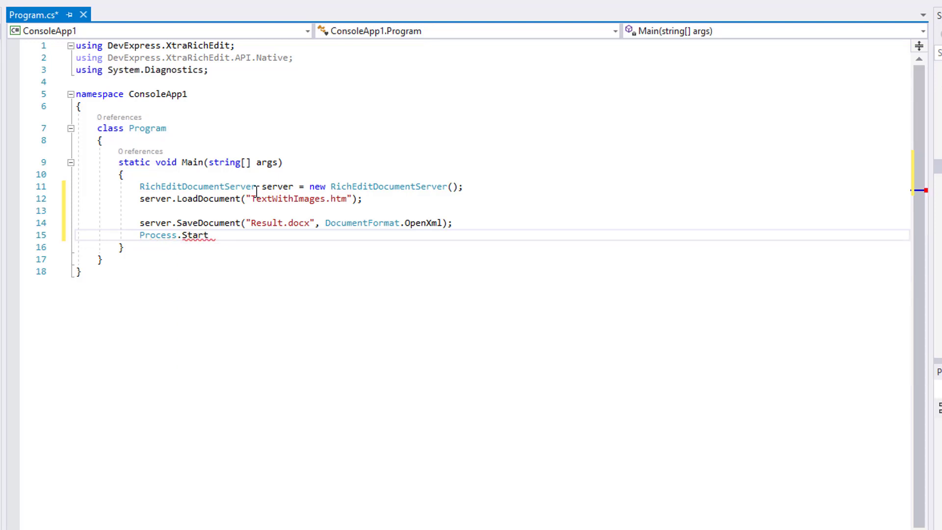
text(("Result.docx");)
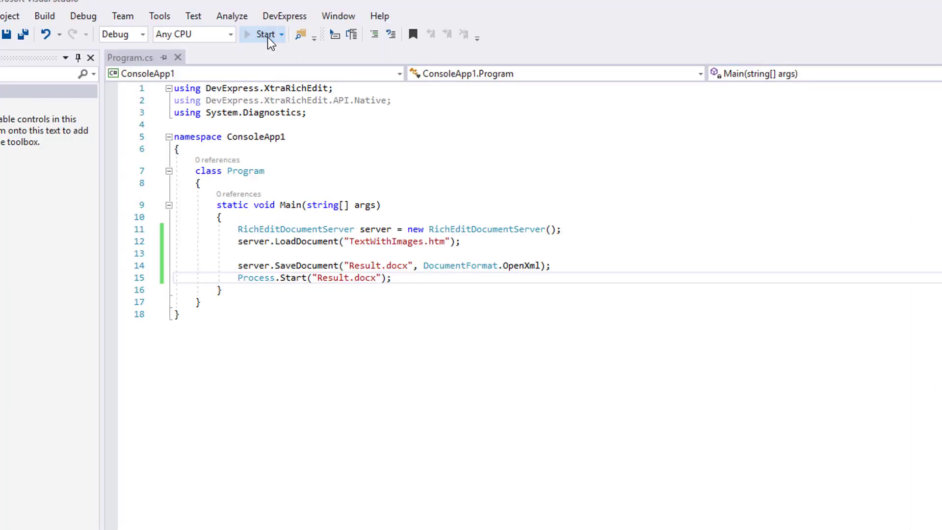
click(268, 37)
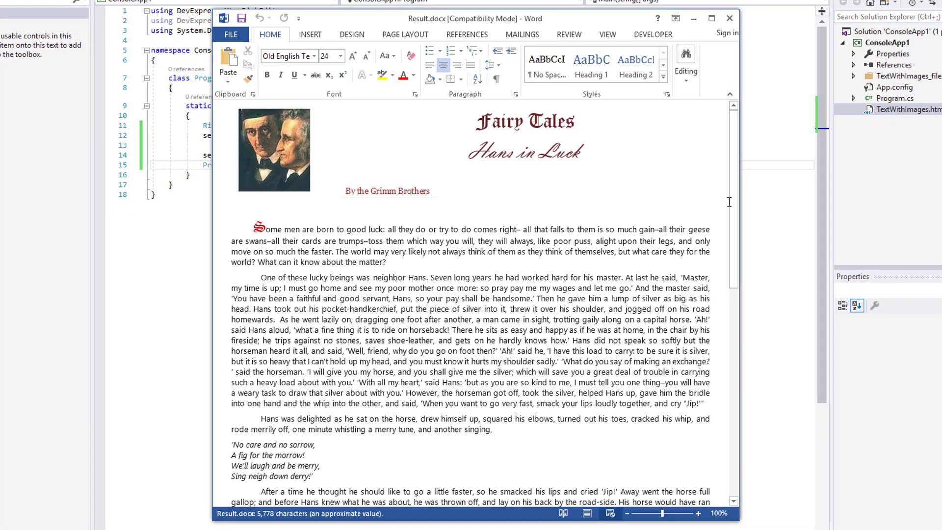
drag(734, 198, 758, 456)
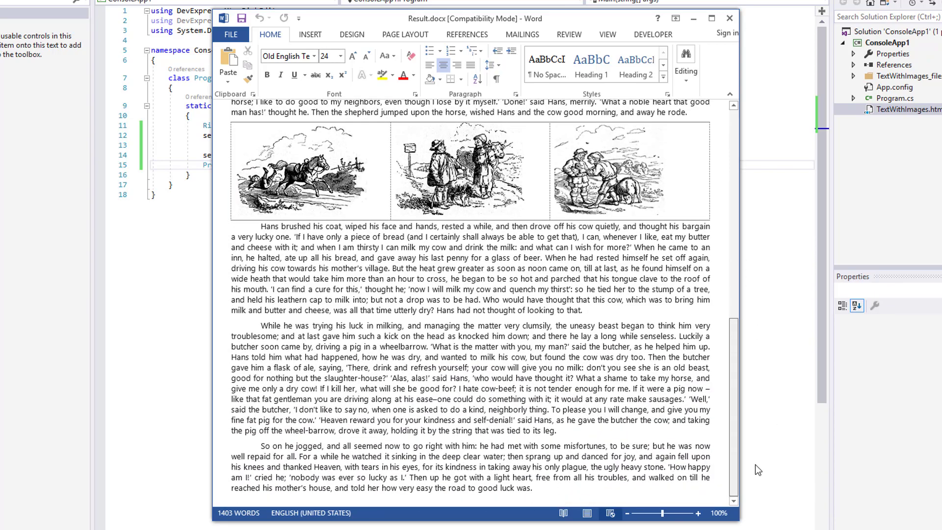
scroll(711, 294, up, 10)
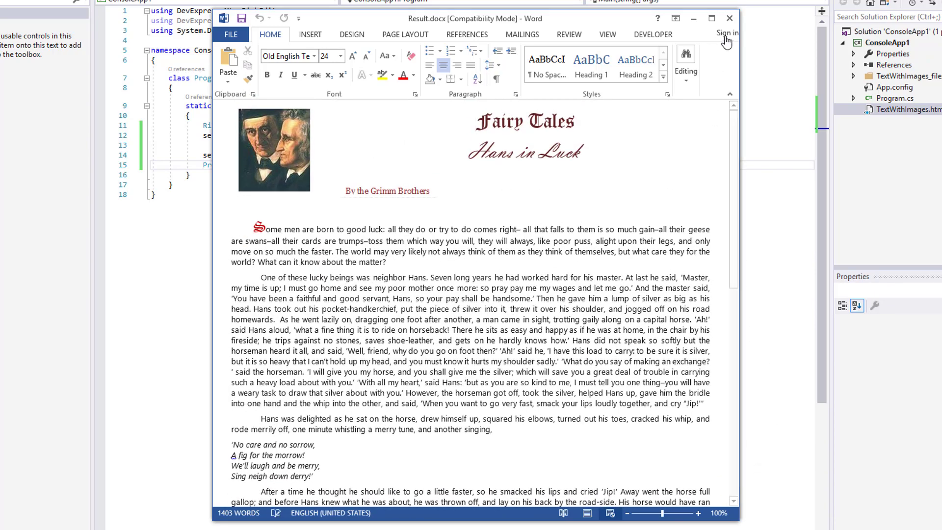
click(730, 18)
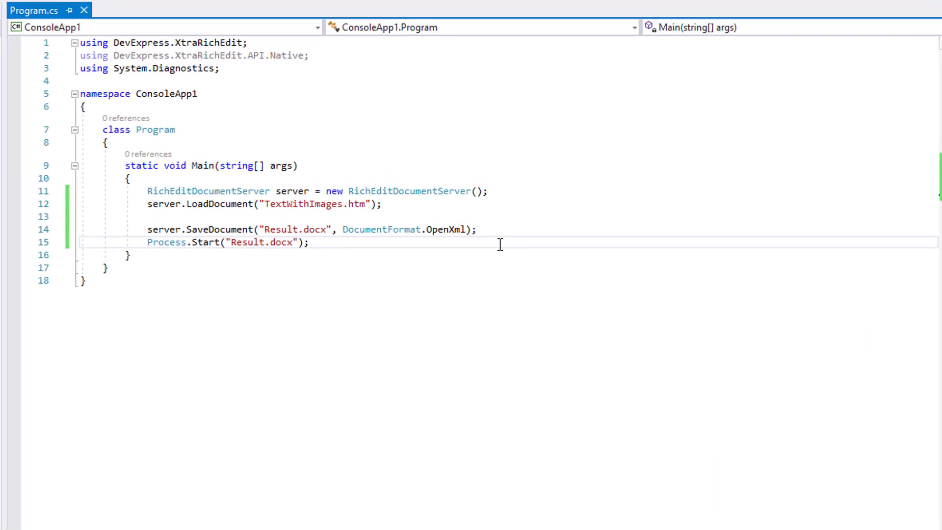
- Replace the docx save with ExportToPdf("Result.pdf") and open Result.pdf instead
drag(478, 235, 184, 234)
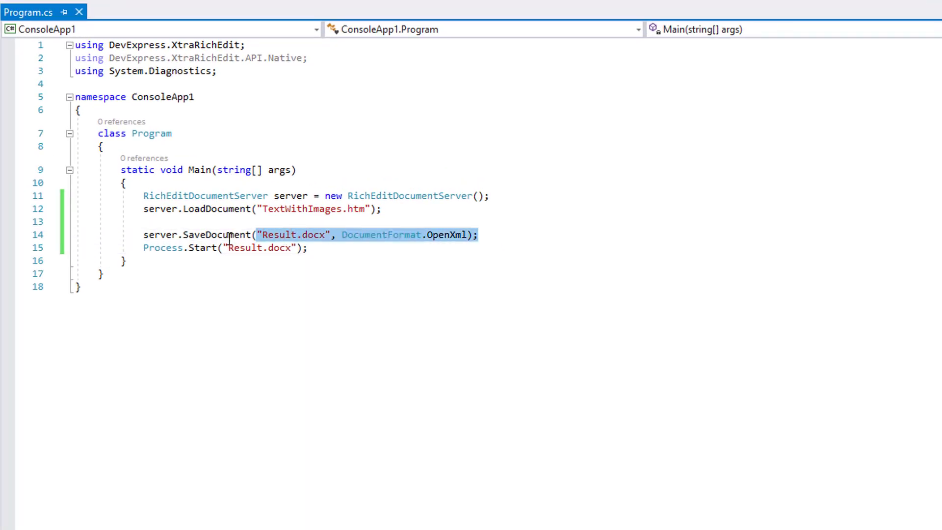
text(ExportToPdf("Result.pdf)
click(343, 247)
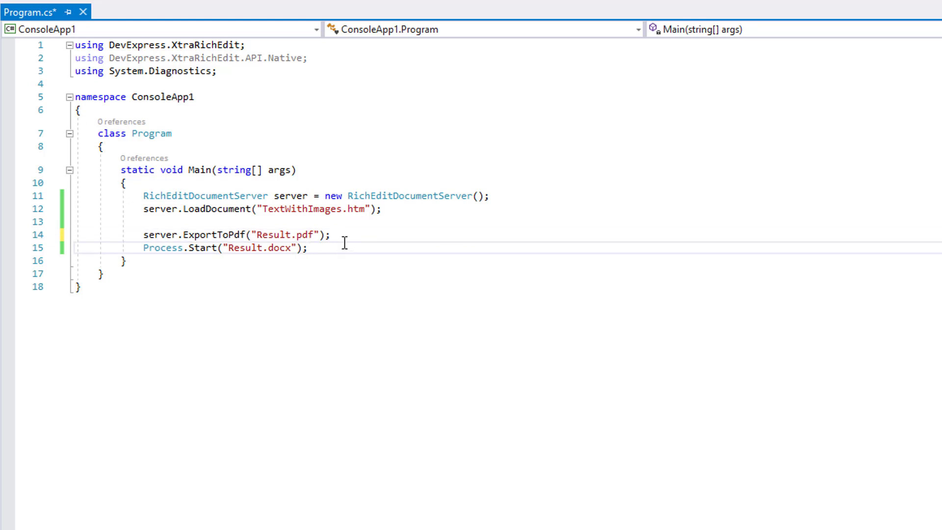
double_click(278, 249)
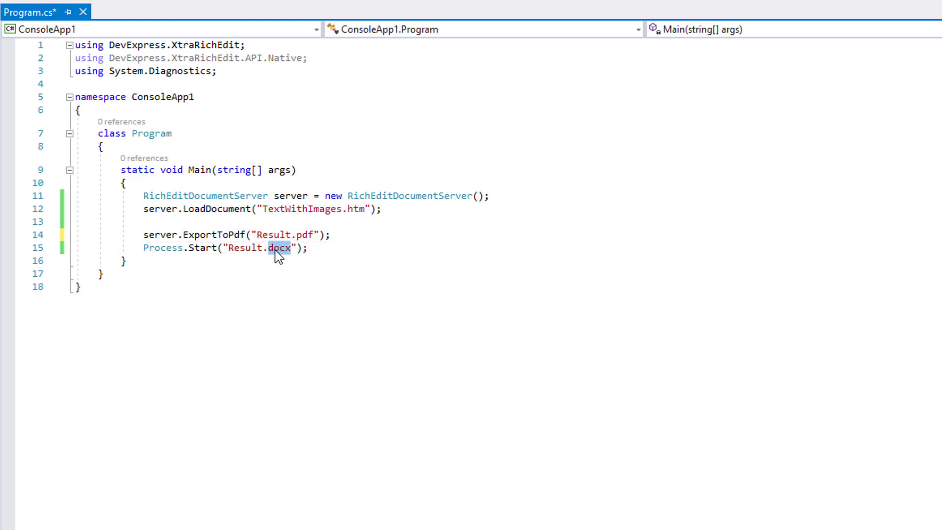
text(pdf)
click(383, 260)
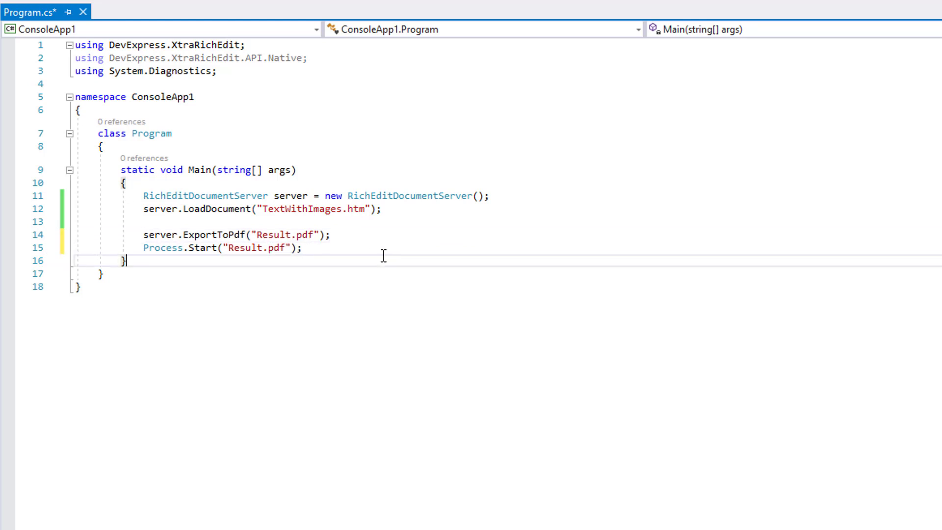
- Save Program.cs and run the app to generate and open Result.pdf
key(ctrl+s)
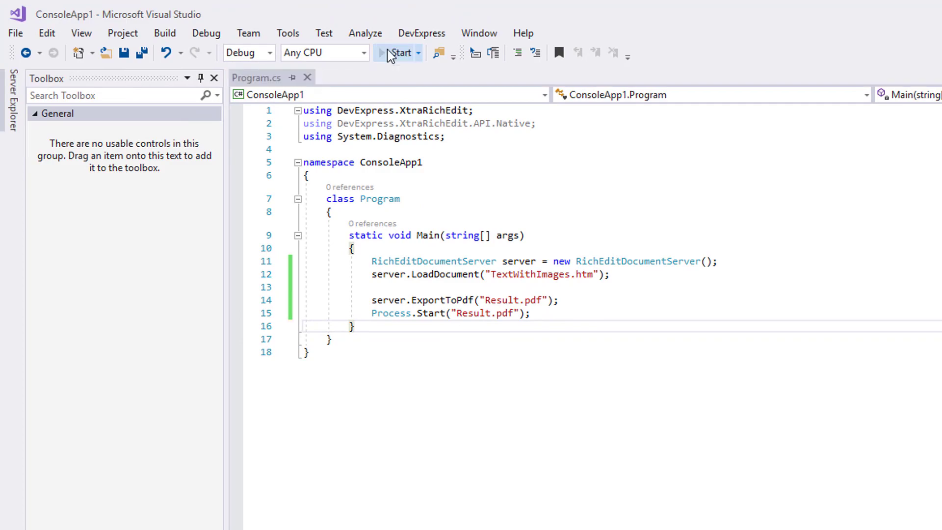
click(390, 56)
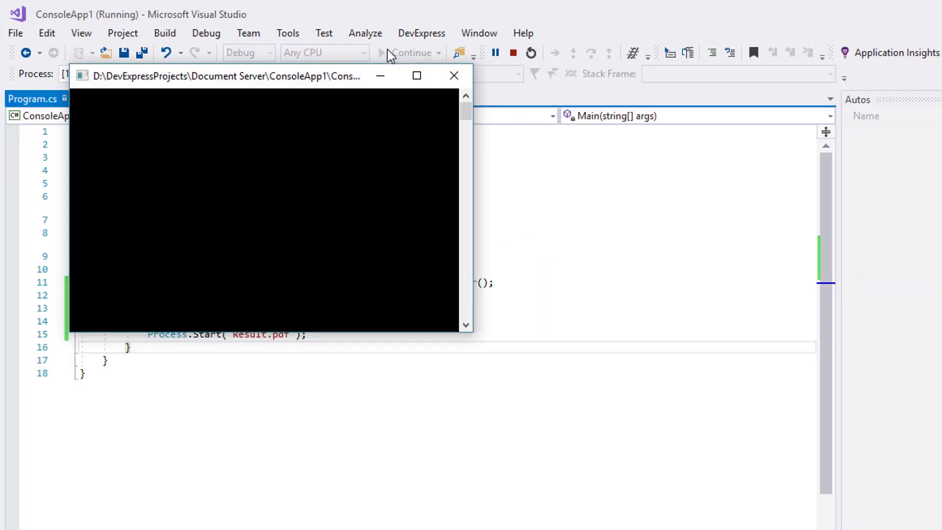